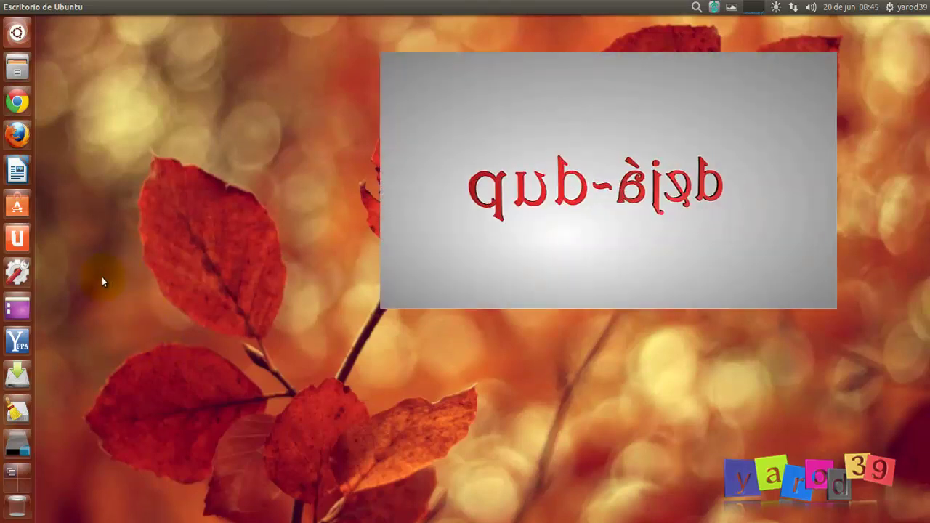
Step: Open the Respaldo system settings and show the backup configuration overview
left_click(18, 274)
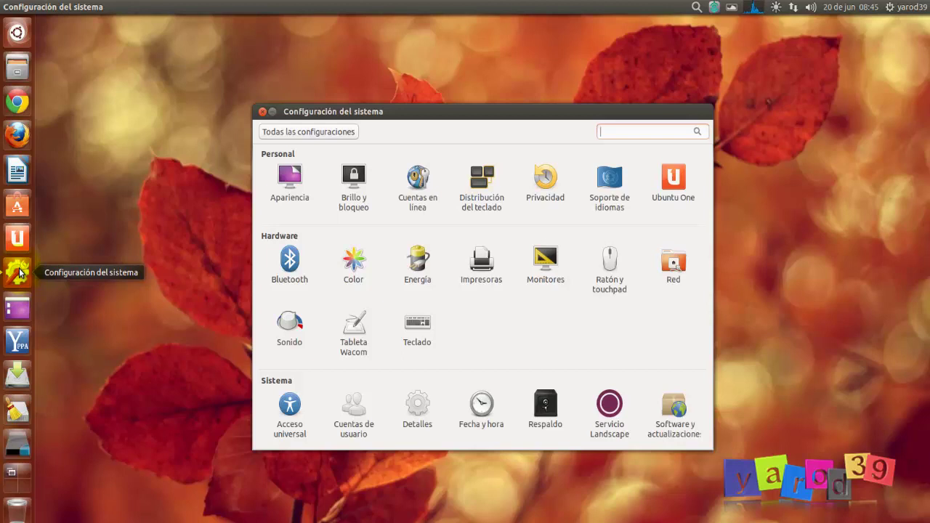
left_click(544, 410)
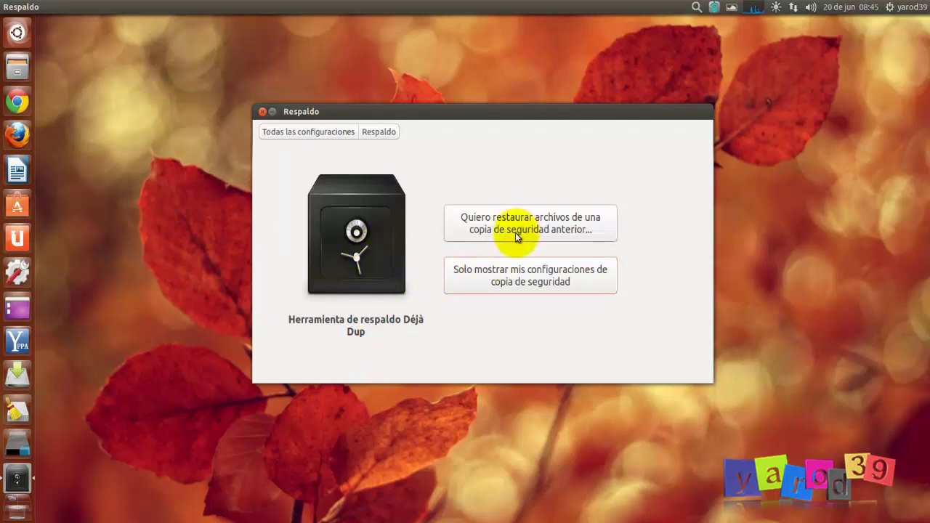
left_click(518, 284)
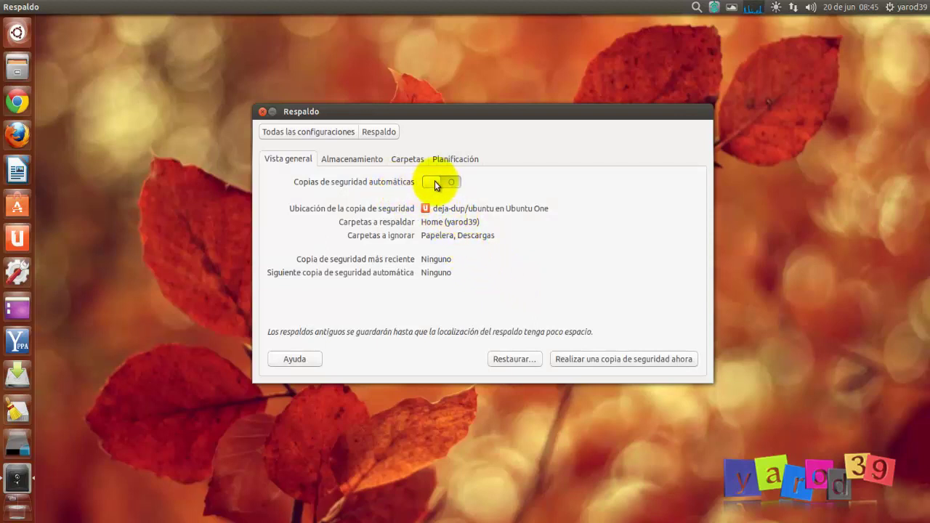
left_click_drag(435, 181, 452, 180)
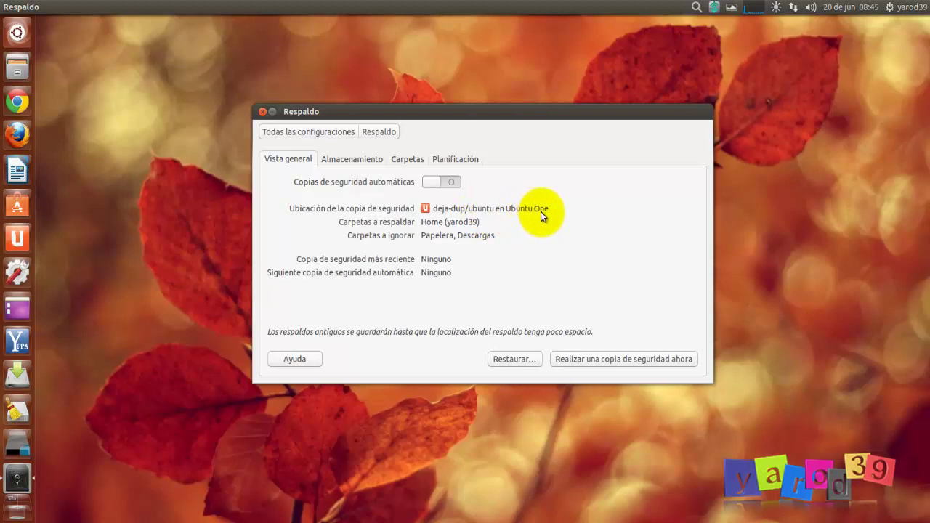
Step: Examine the available backup storage locations and keep Ubuntu One as the chosen location
left_click(355, 161)
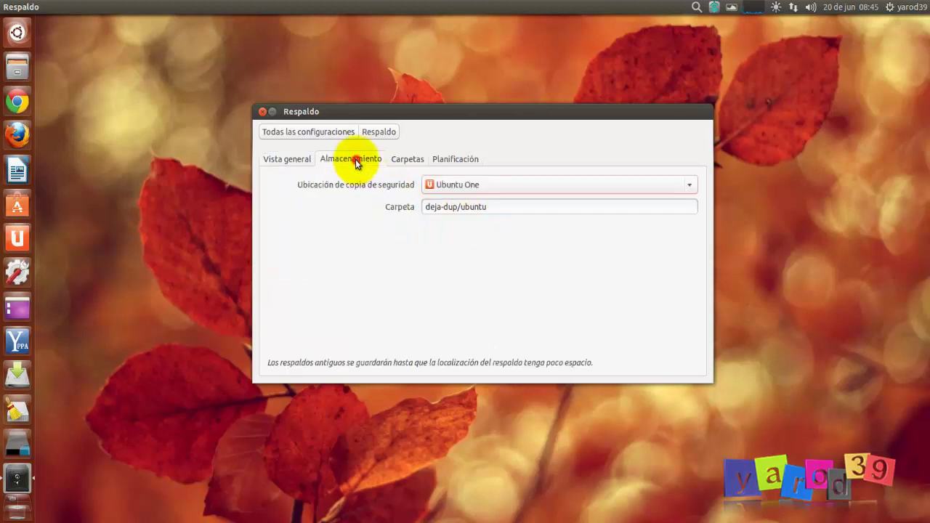
left_click(511, 185)
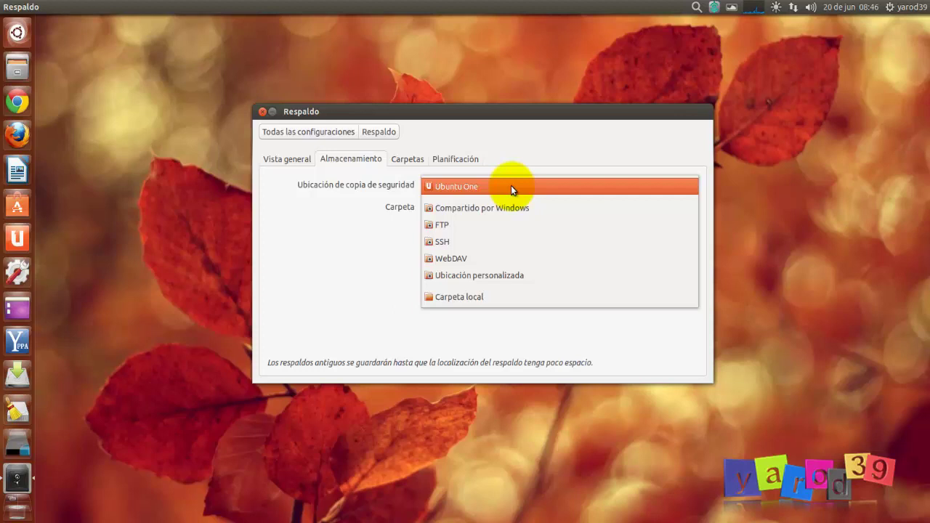
left_click(511, 187)
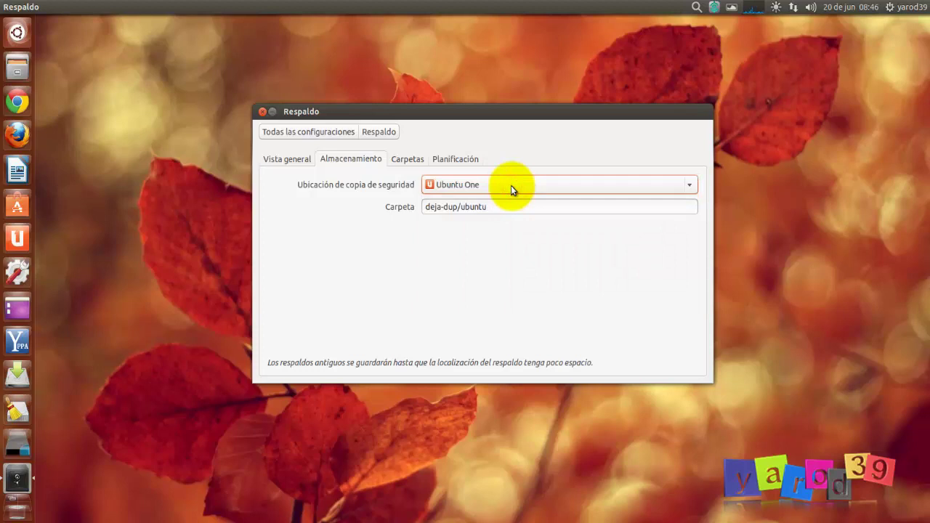
left_click(511, 187)
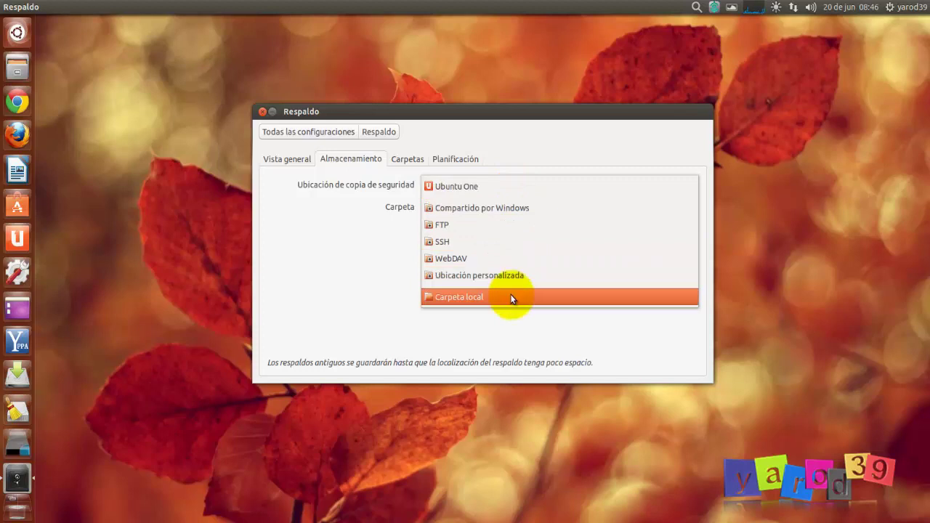
left_click(499, 189)
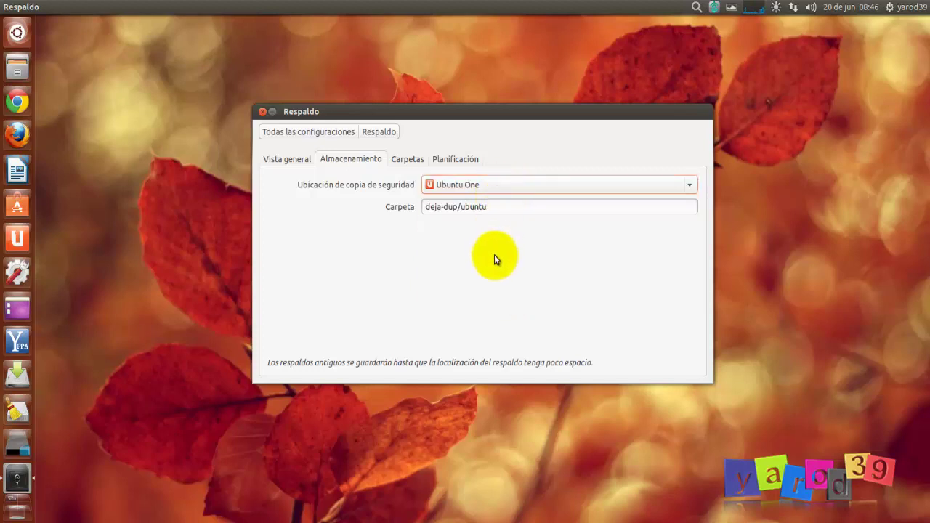
Step: Remove Descargas from the list of folders ignored by the backup
left_click(407, 160)
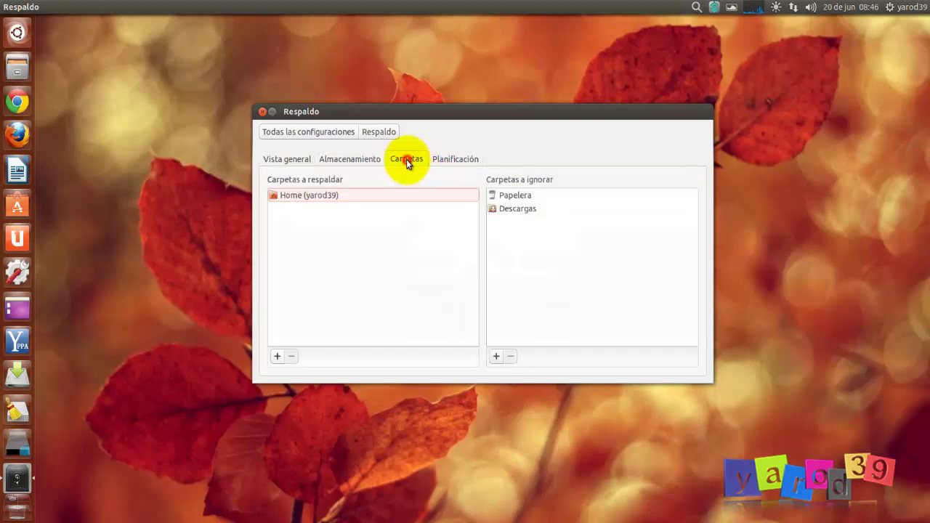
left_click(509, 208)
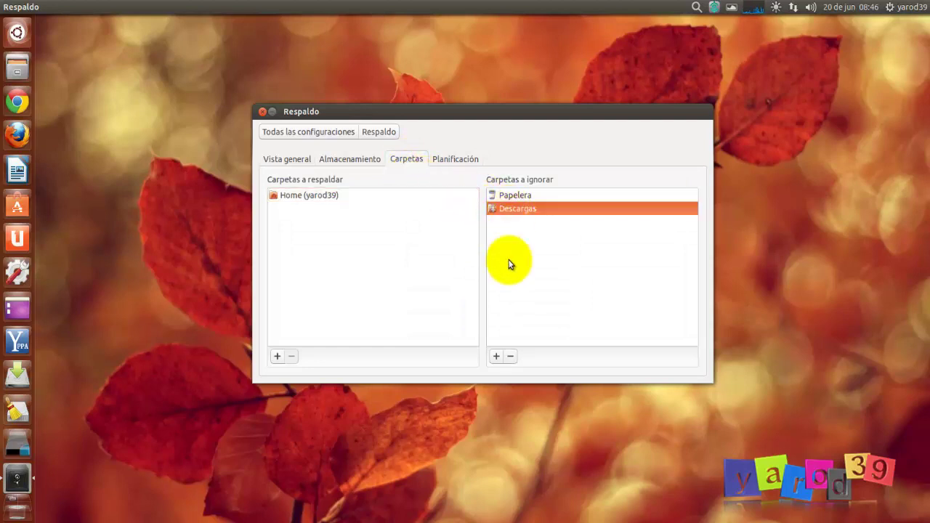
left_click(512, 357)
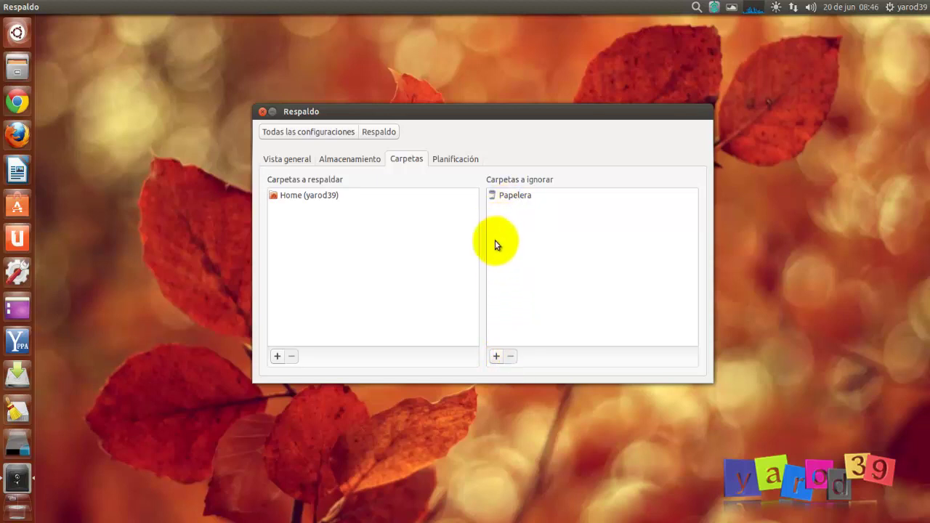
Step: Set the backup frequency to Diariamente in the schedule settings
left_click(445, 161)
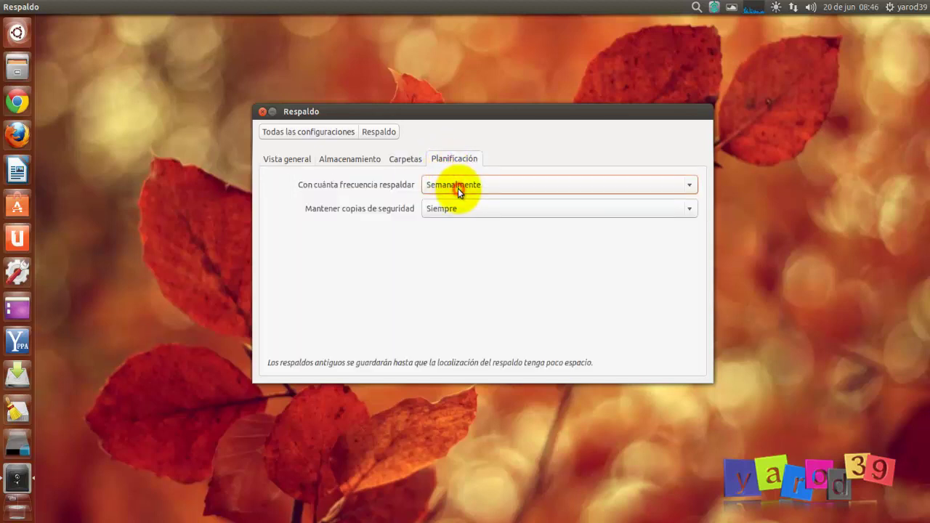
left_click(458, 189)
left_click(457, 171)
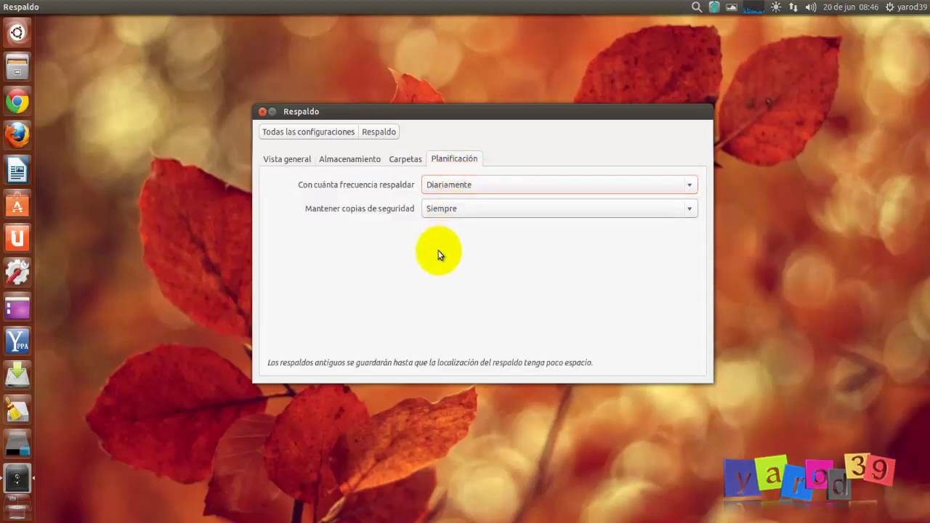
Step: Review the backup folders, the storage location and the general overview
left_click(407, 161)
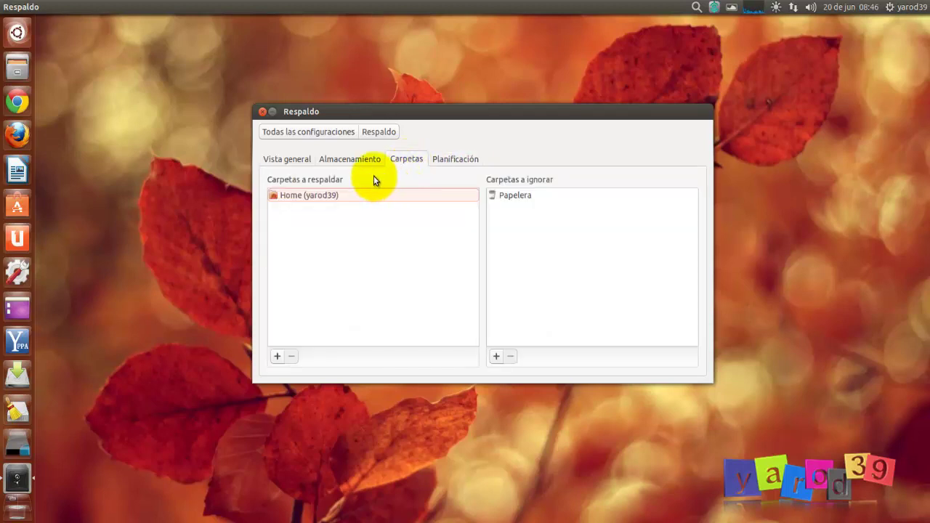
left_click(353, 158)
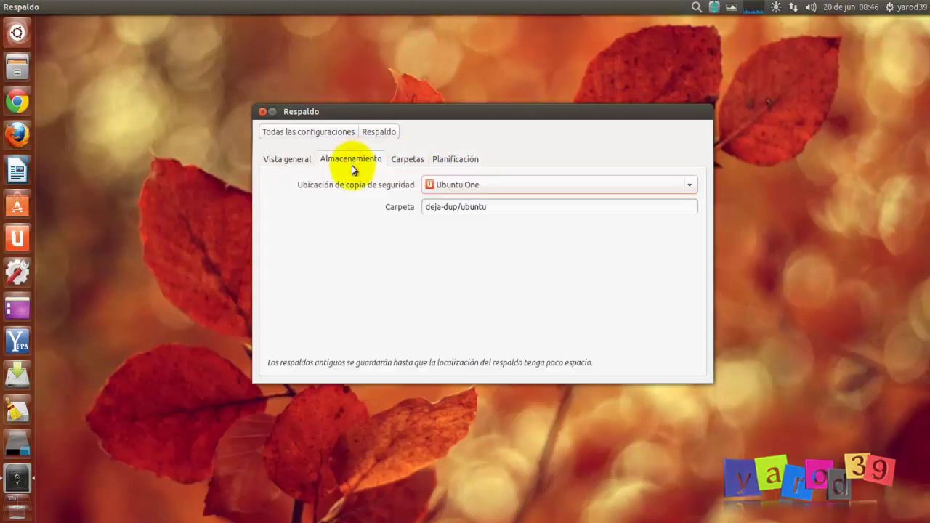
left_click(289, 164)
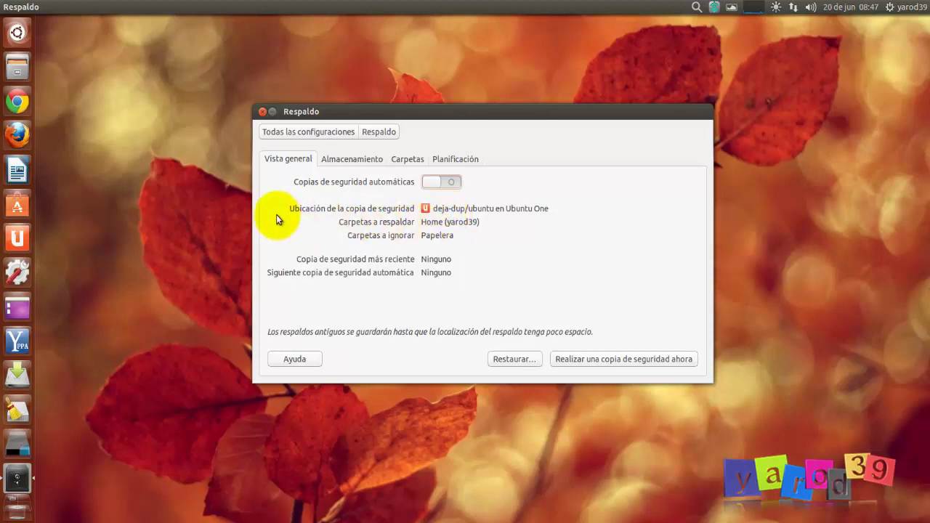
Step: Look at the option for restoring a previous version of the Descargas folder in the file manager, and close the window
left_click(21, 72)
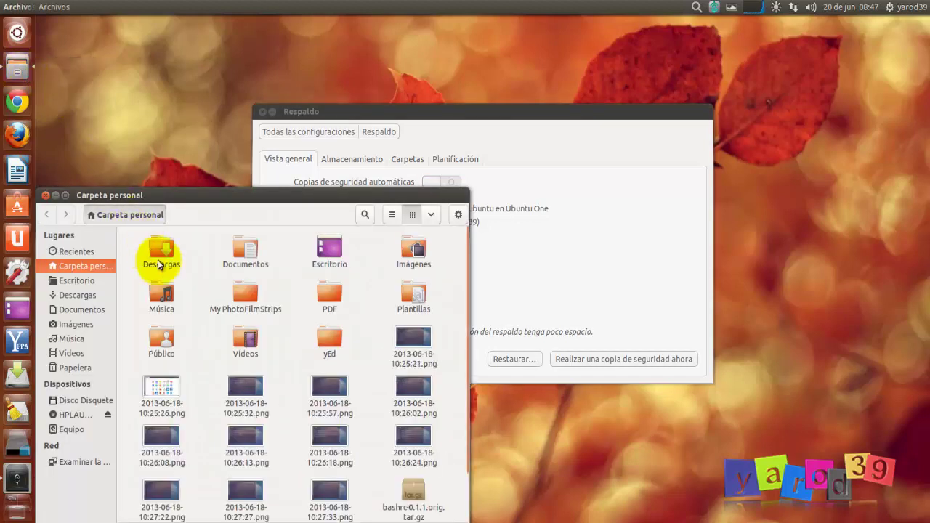
right_click(160, 256)
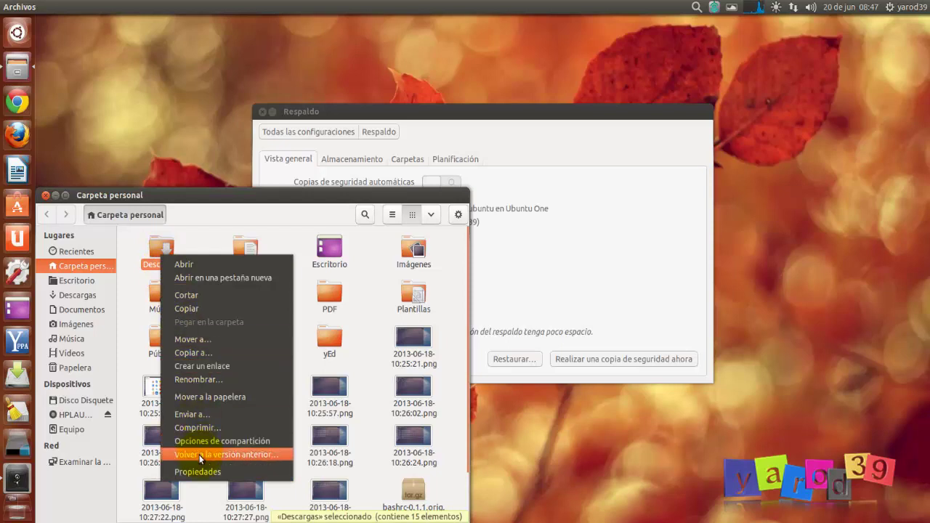
left_click(129, 233)
left_click(45, 195)
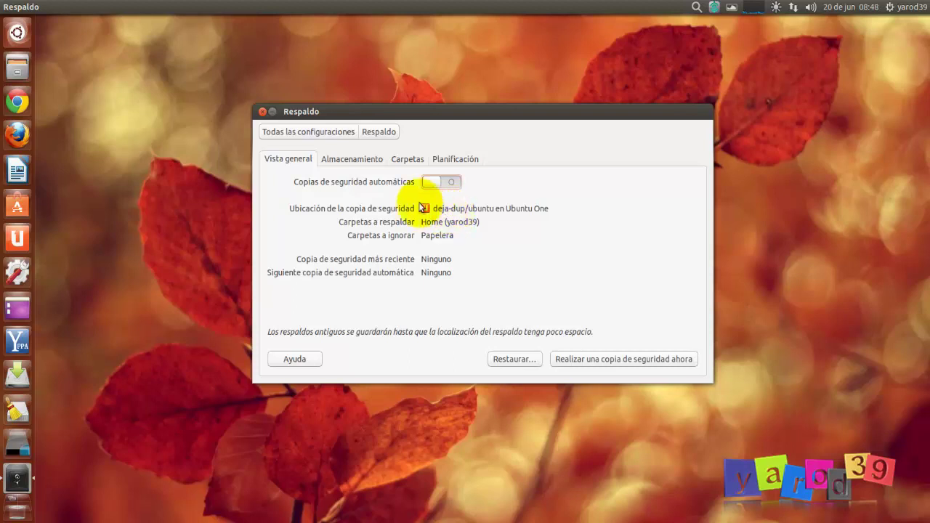
Step: Reopen Respaldo from all system settings and review its storage locations, folders and schedule
left_click(294, 134)
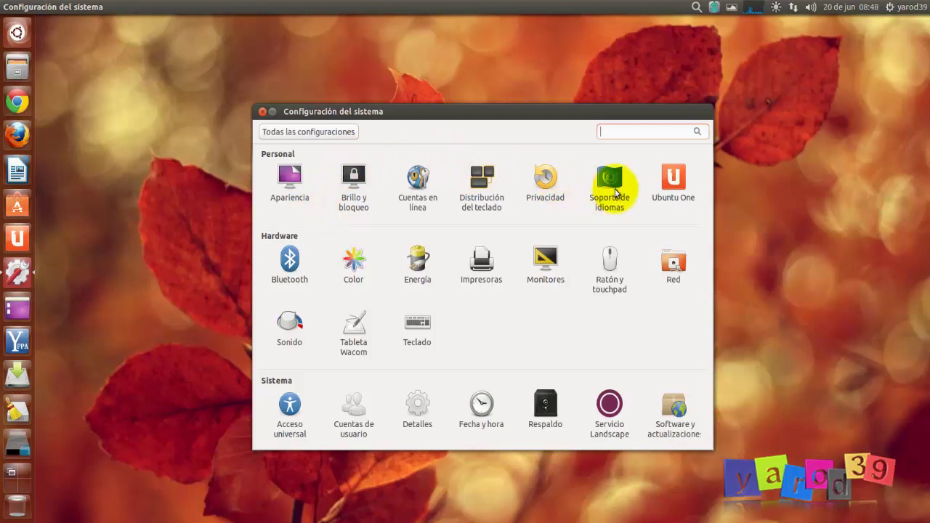
left_click(542, 407)
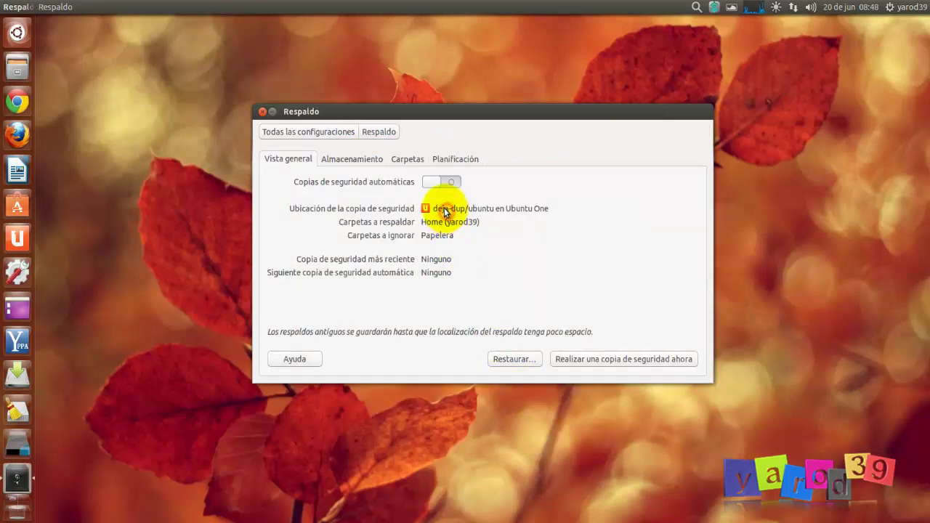
left_click(351, 161)
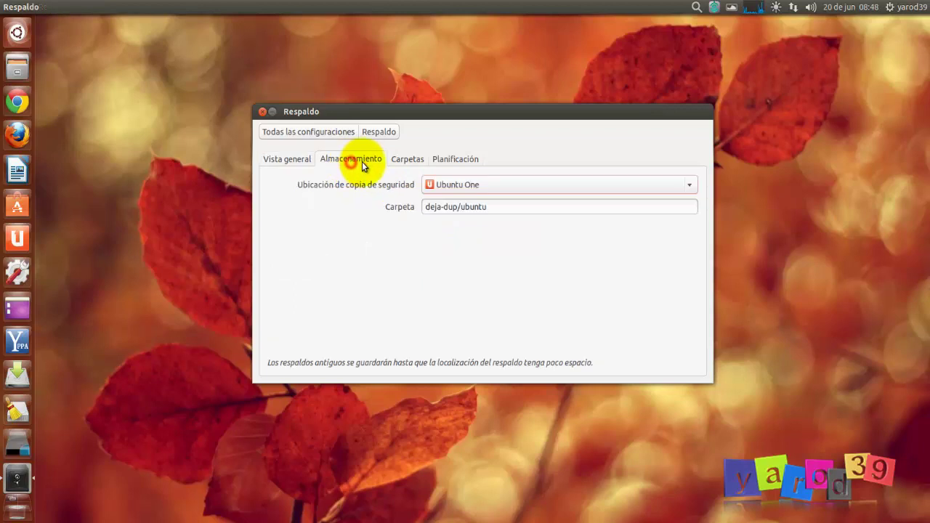
left_click(473, 186)
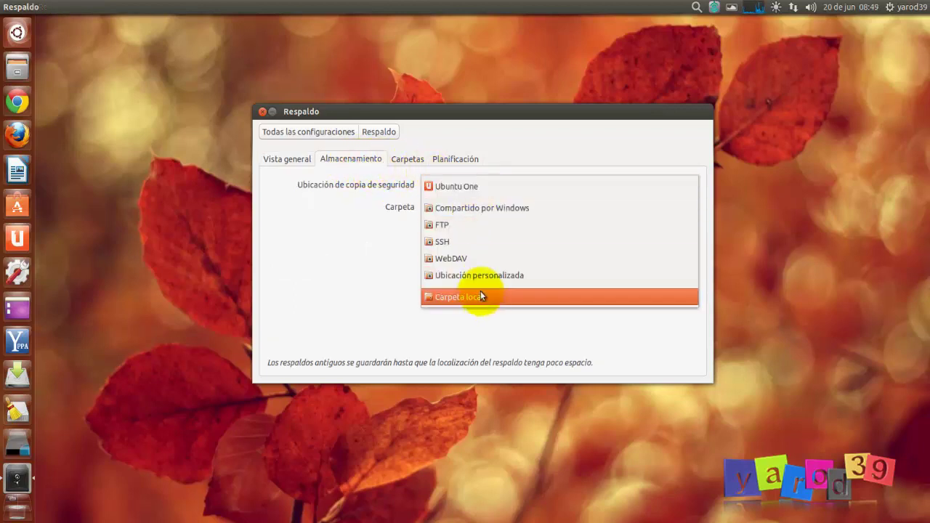
left_click(474, 186)
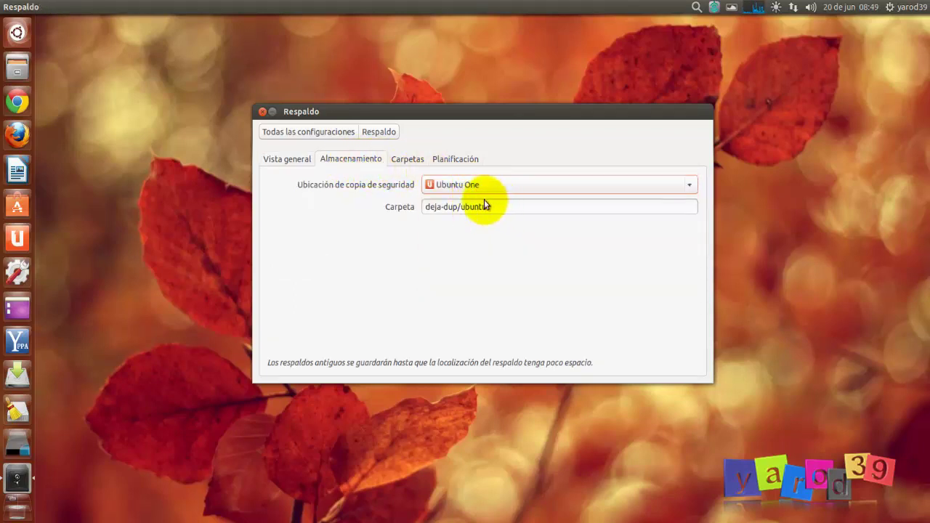
left_click(406, 159)
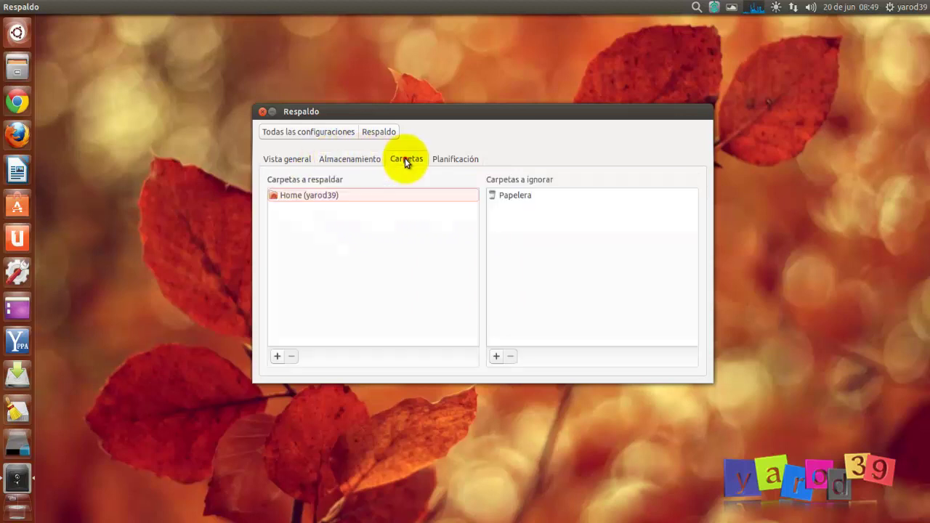
left_click(445, 160)
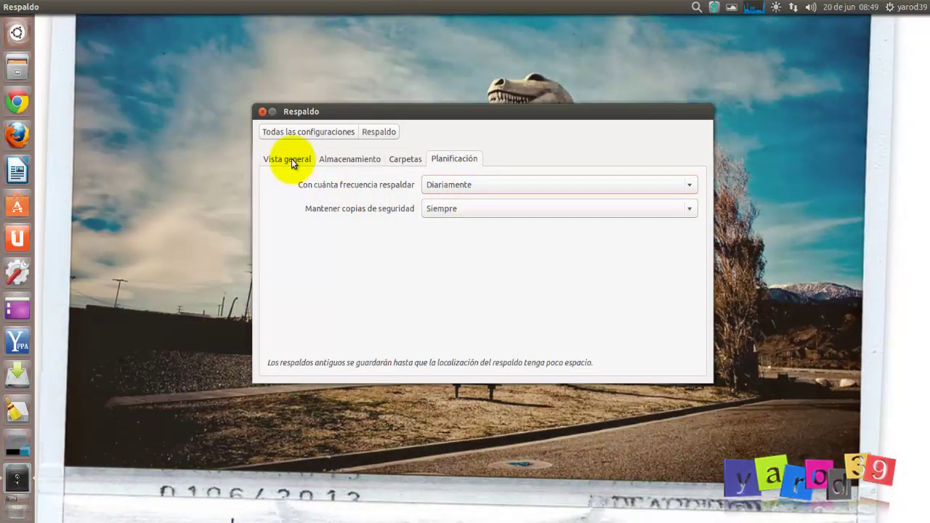
Step: Try enabling automatic backups in the overview and quit the backup process it launches
left_click(291, 158)
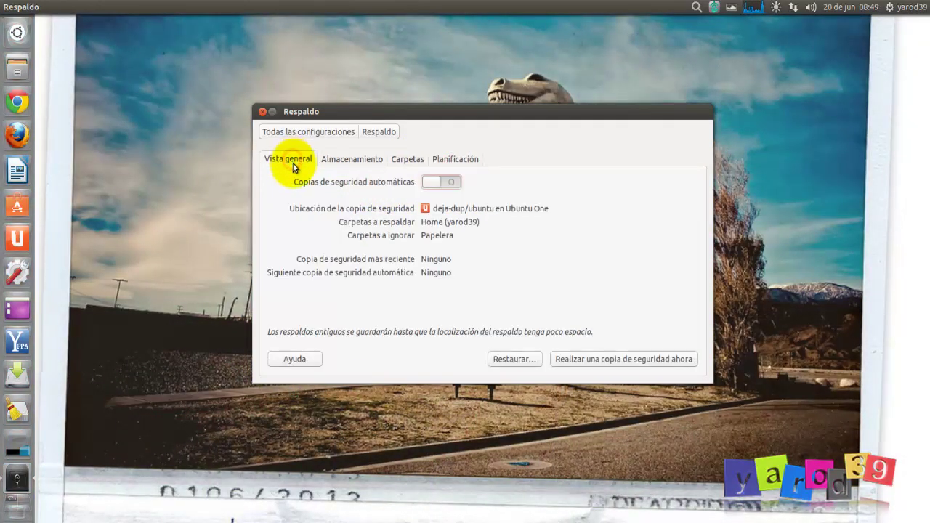
left_click(456, 183)
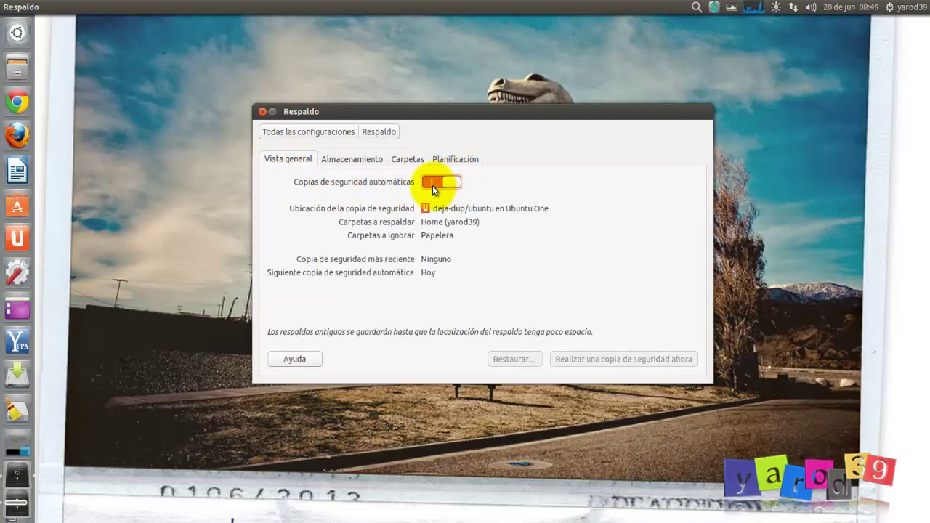
right_click(29, 507)
left_click(60, 509)
Step: Quit the Respaldo settings application from the launcher
right_click(16, 480)
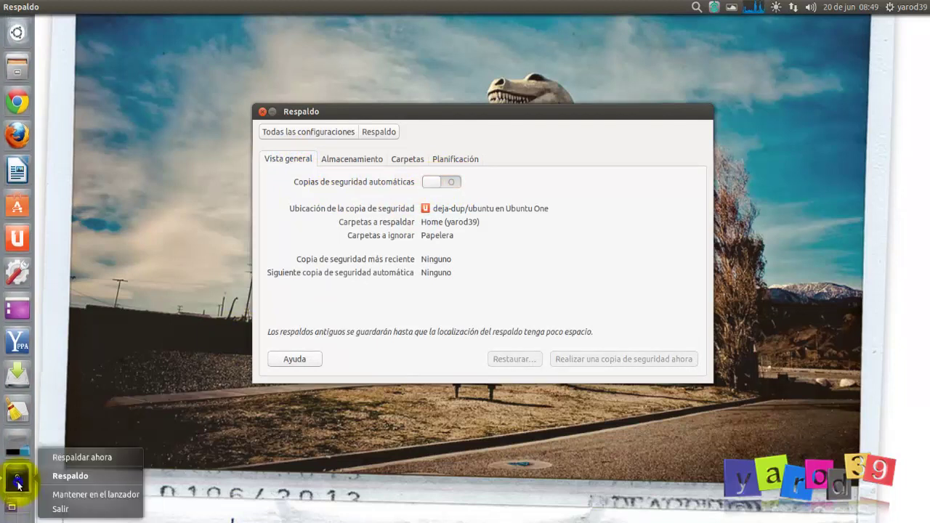
left_click(61, 510)
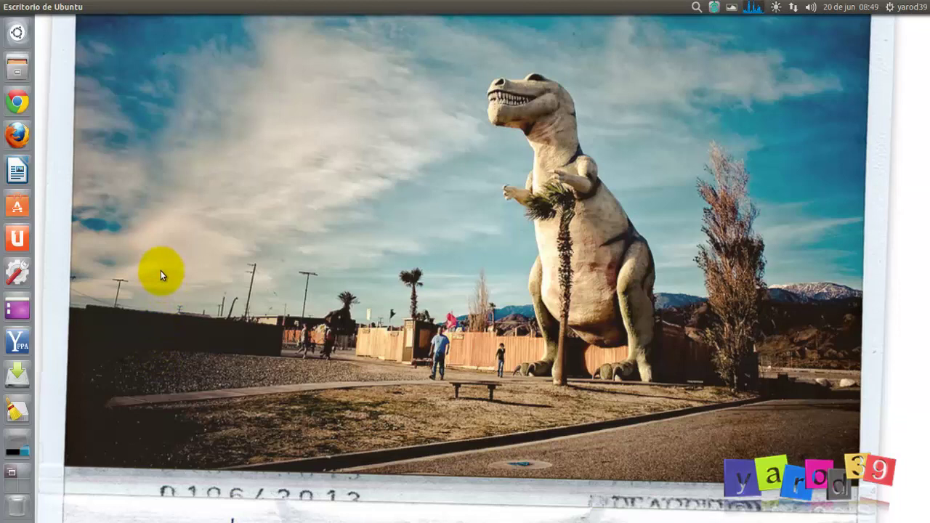
Step: Switch to Back In Time, look at the folder choices for storing snapshots, and cancel the folder selection
left_click(21, 376)
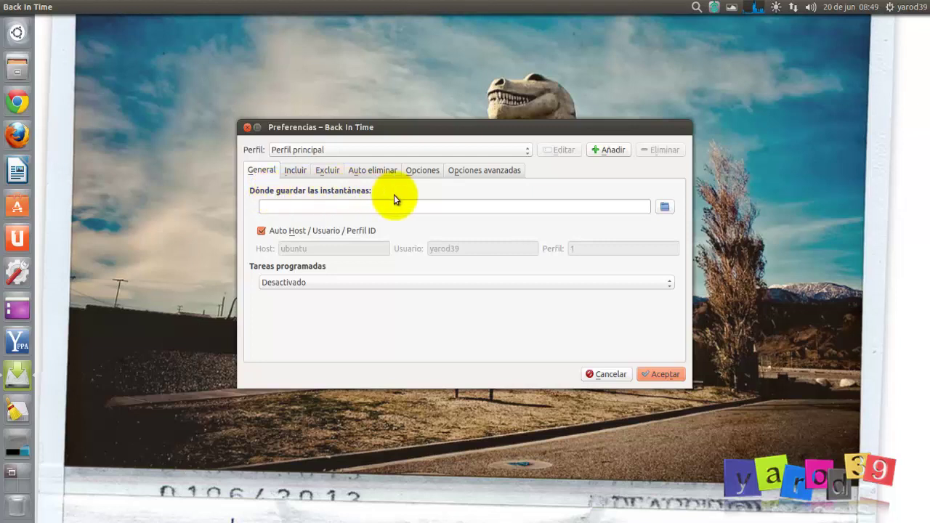
left_click(665, 209)
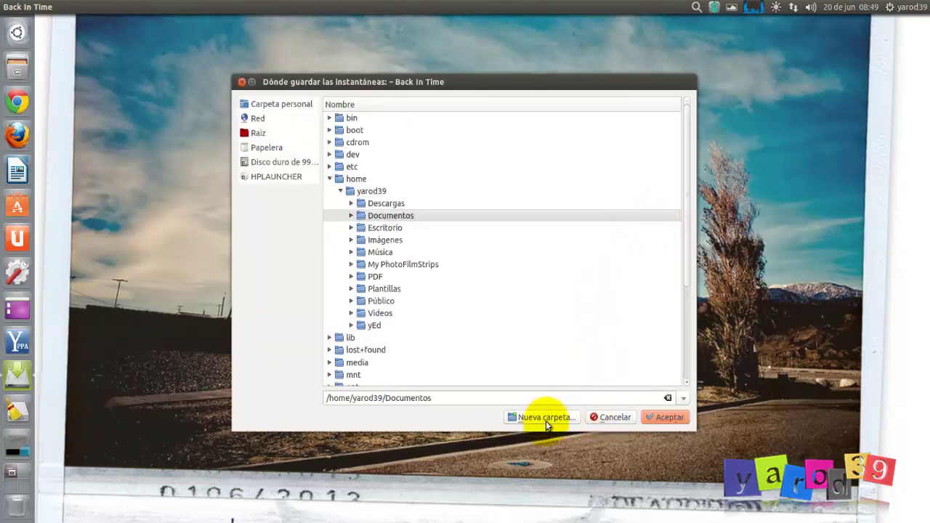
left_click(613, 417)
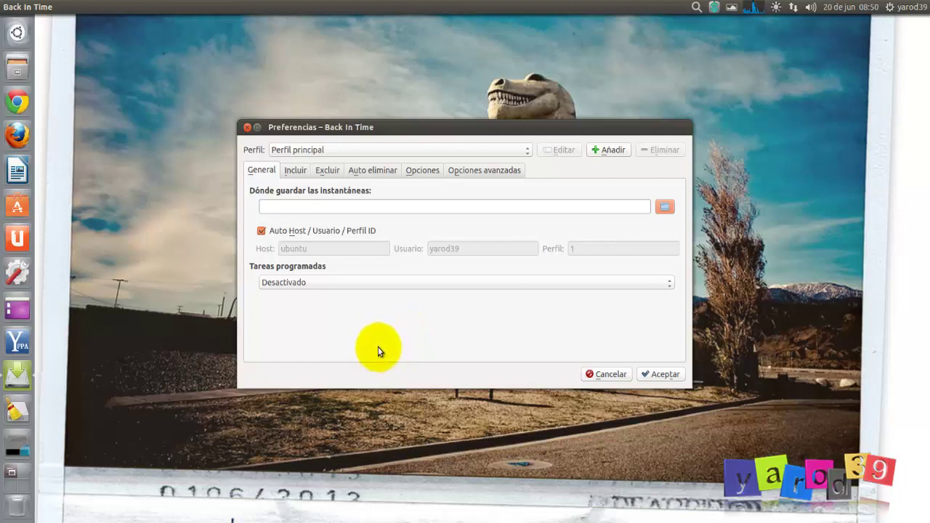
Step: Look through the scheduled-task frequencies and the file choices for inclusion in the snapshots, and cancel the file selection
left_click(672, 284)
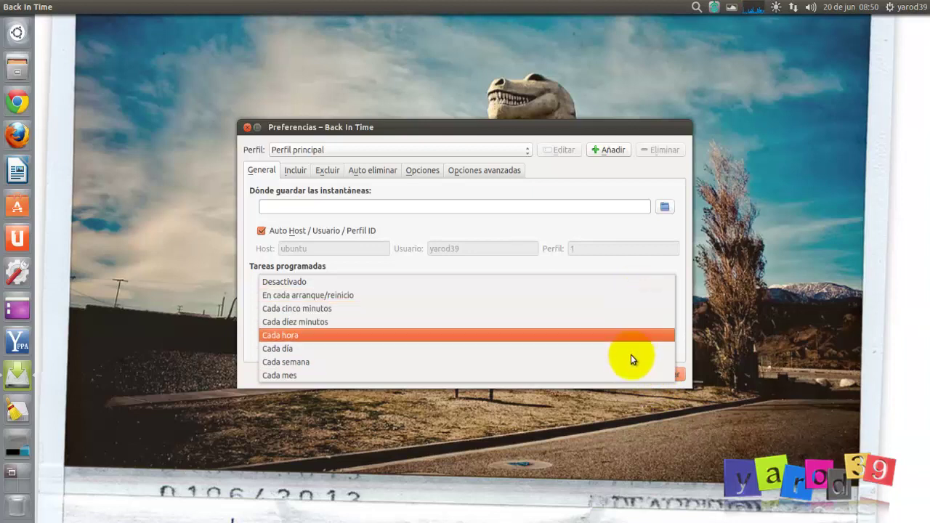
left_click(626, 284)
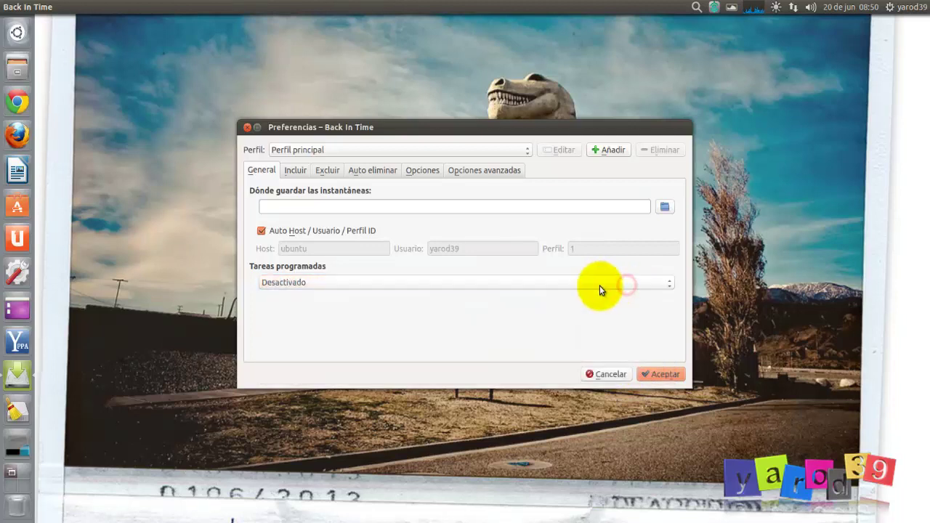
left_click(296, 172)
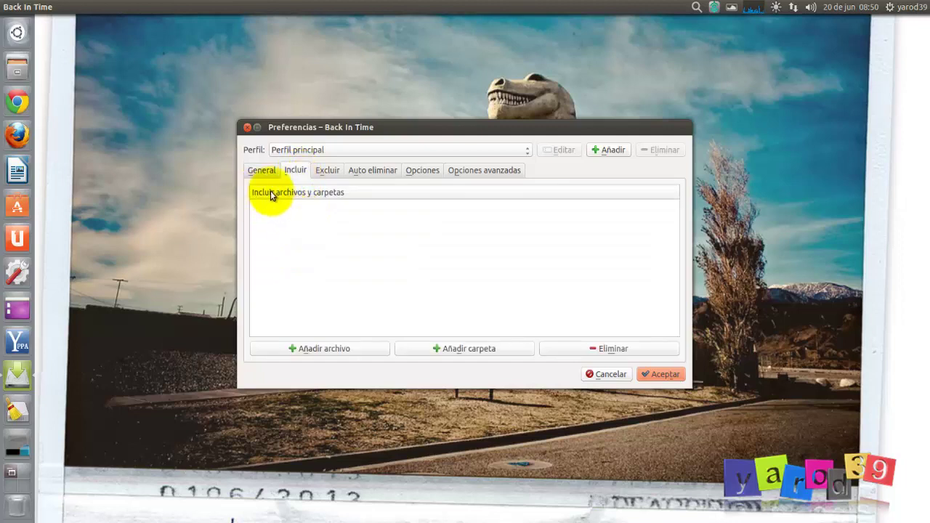
left_click(357, 349)
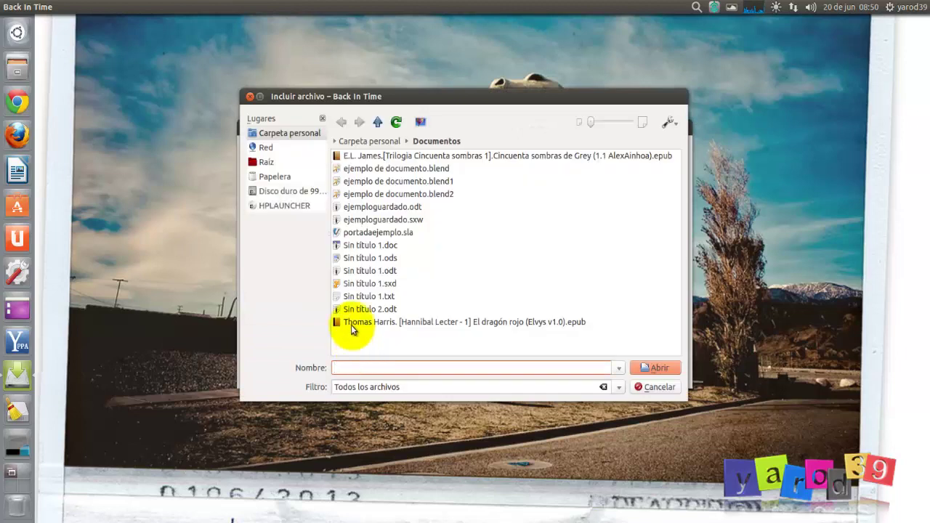
left_click(656, 386)
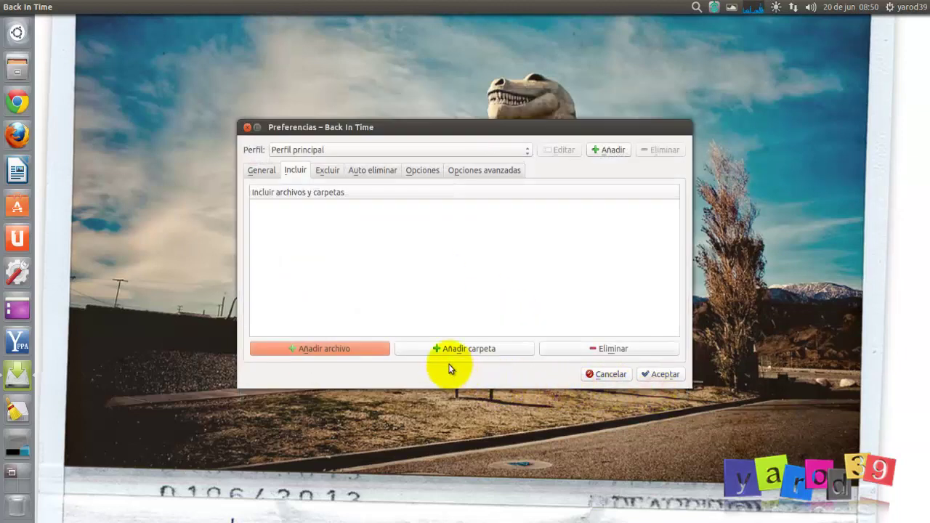
Step: Review the exclusions, automatic deletion rules, options and advanced options of the main profile, and cancel the Back In Time preferences
left_click(324, 171)
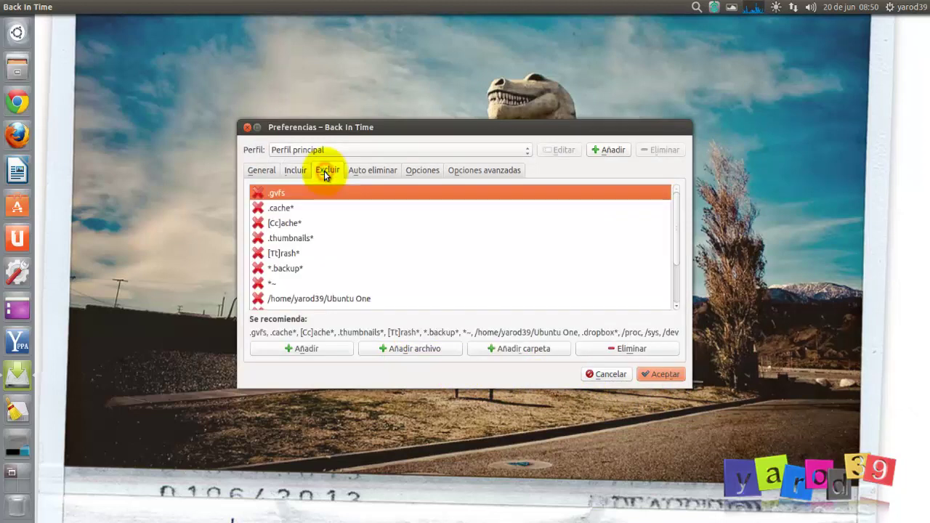
left_click(367, 174)
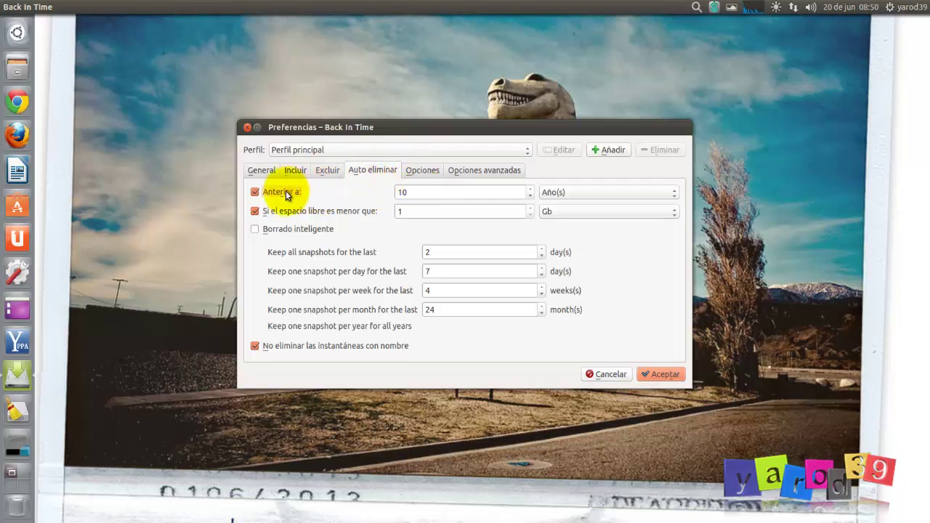
left_click(423, 171)
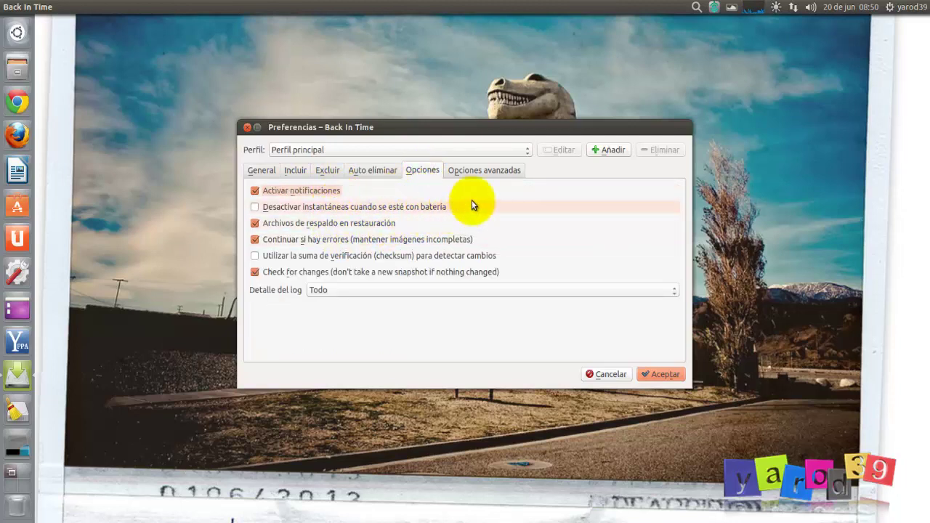
left_click(491, 169)
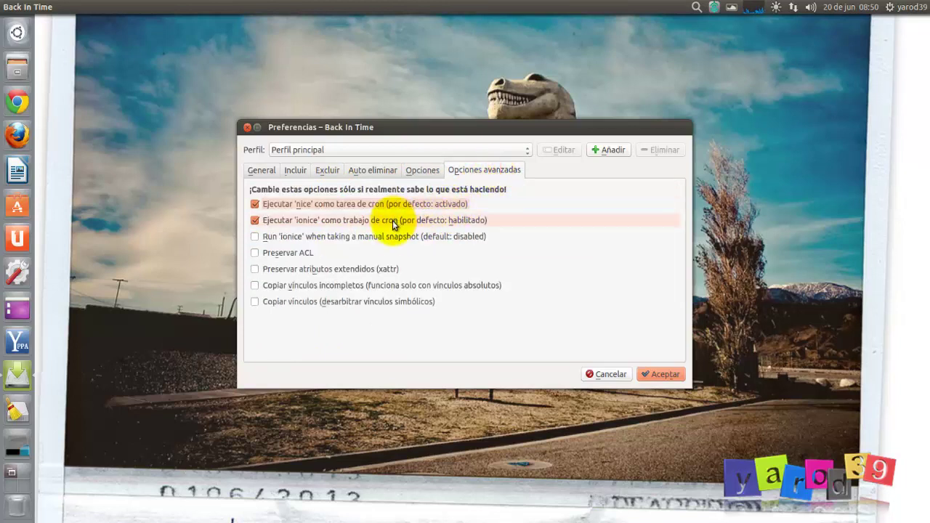
left_click(261, 170)
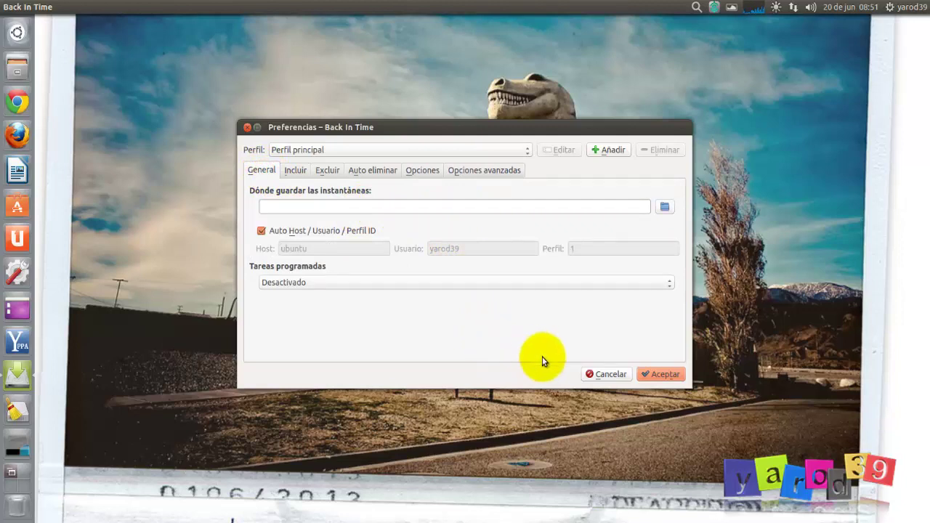
left_click(608, 375)
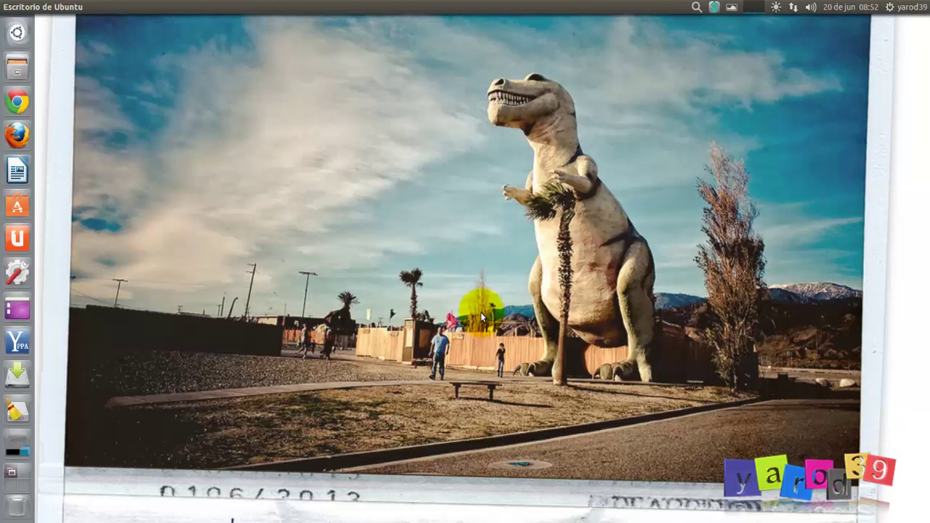
Step: Switch to BleachBit, dismiss its preferences, and enable all APT and Bash cleaners
left_click(17, 412)
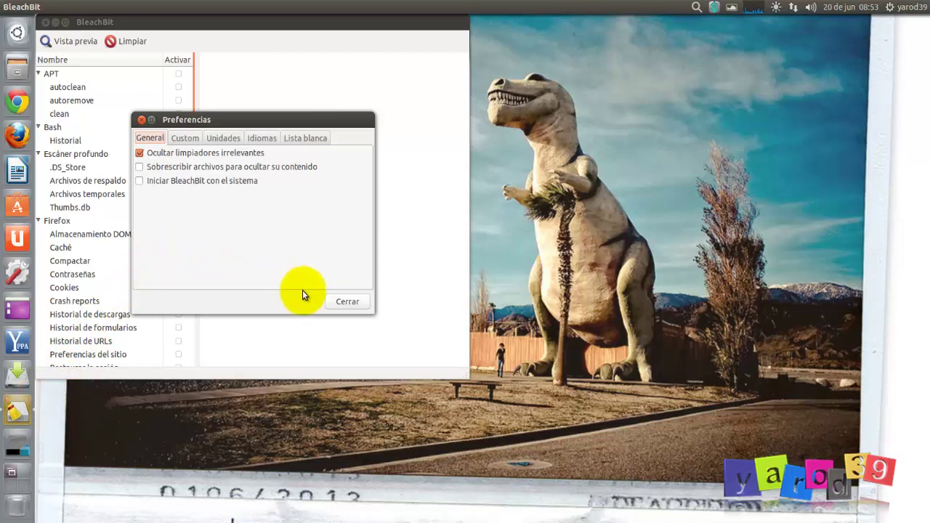
left_click(345, 301)
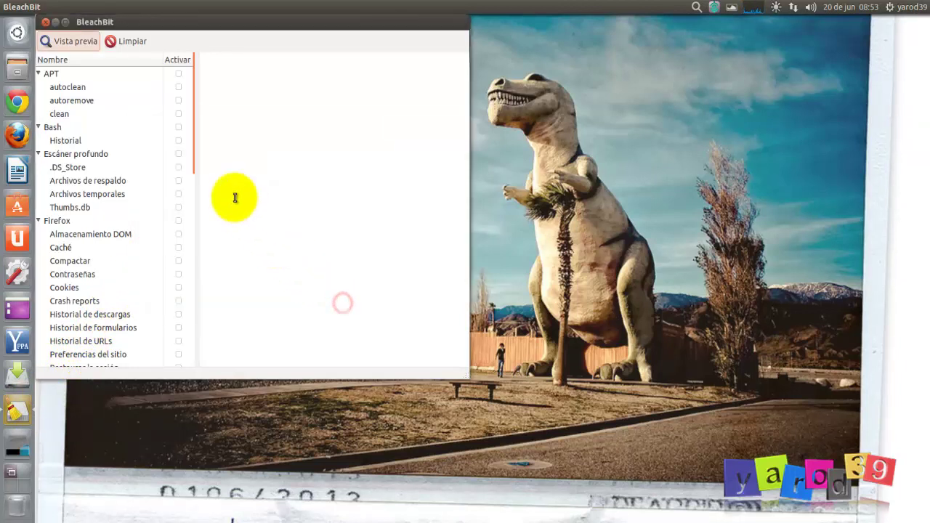
left_click(178, 73)
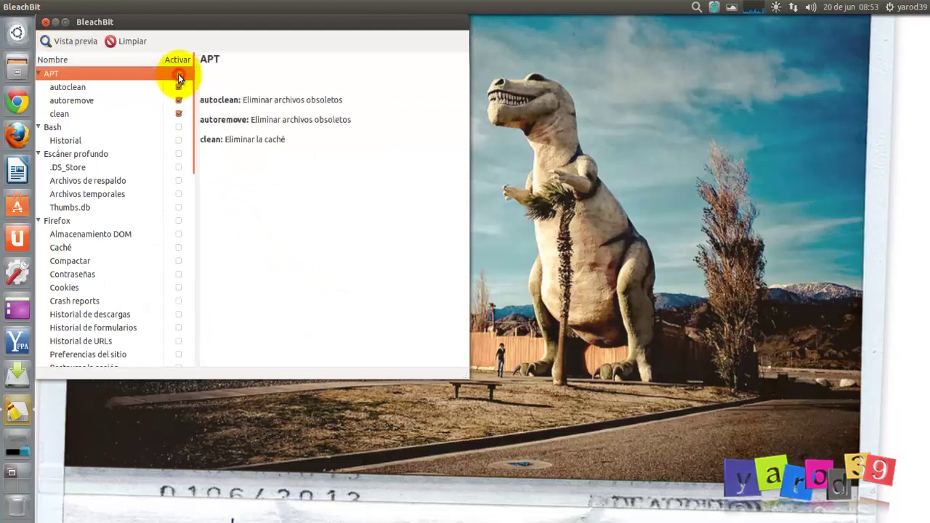
left_click(179, 127)
Step: Try to enable all Escáner profundo cleaners, cancelling the warning for each option
left_click(179, 154)
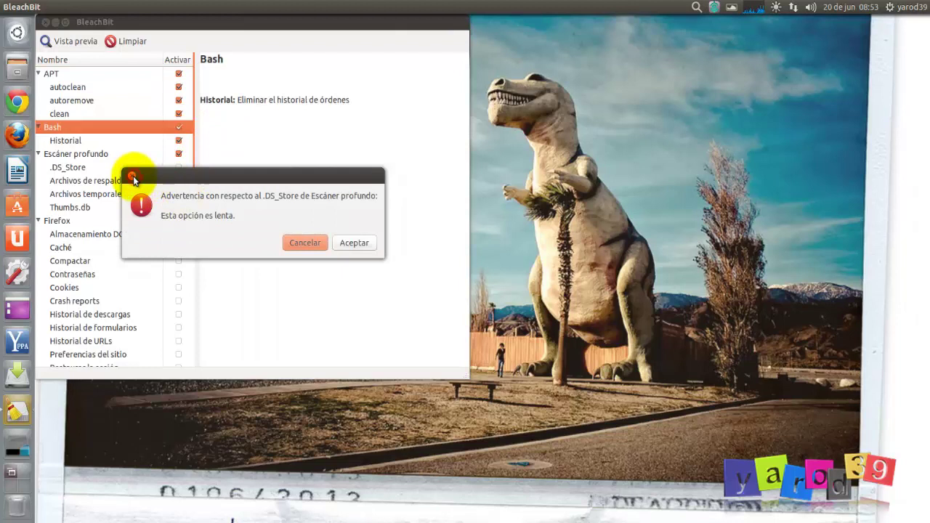
left_click(133, 179)
left_click(303, 254)
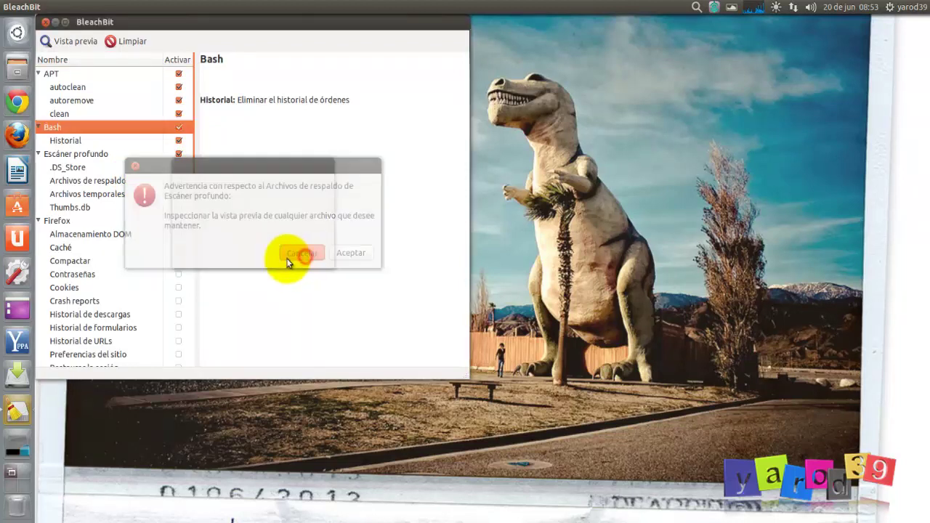
left_click(244, 254)
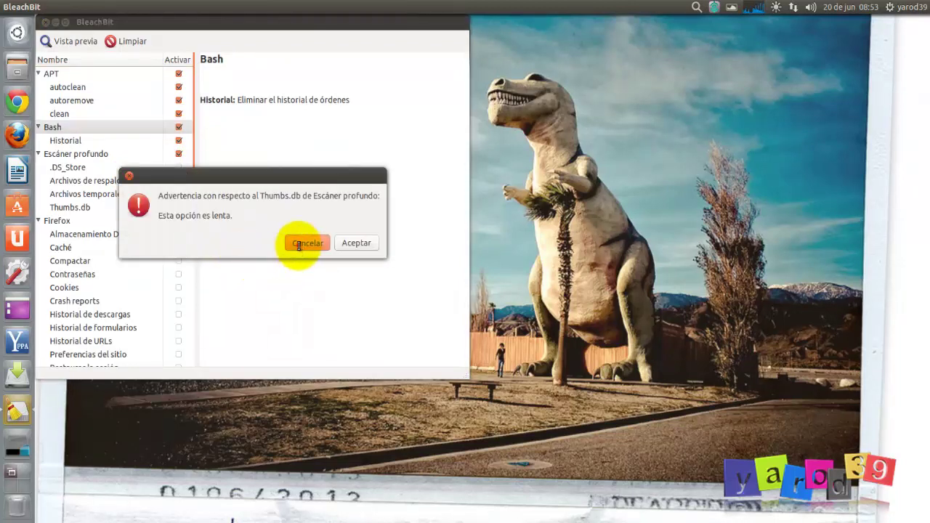
left_click(303, 244)
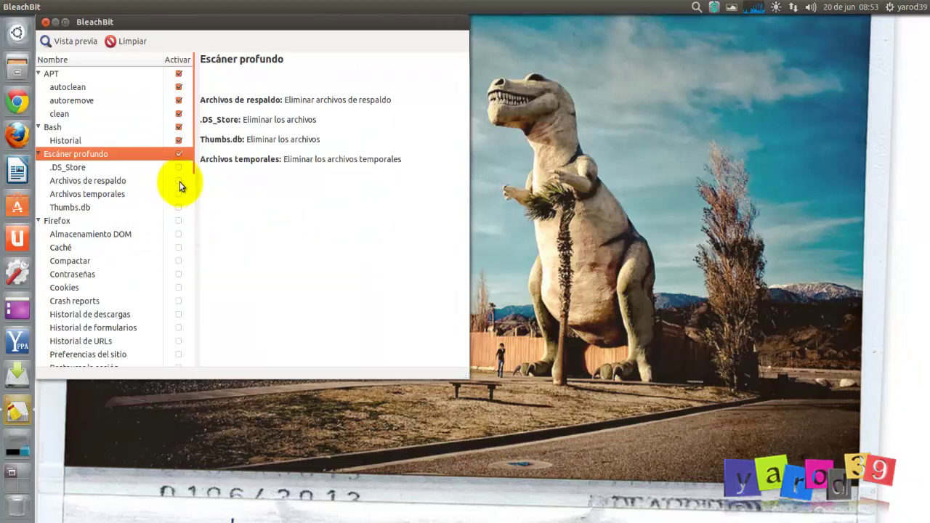
Step: Look through the full list of cleaners and close BleachBit without cleaning
scroll(180, 356, "down", 12)
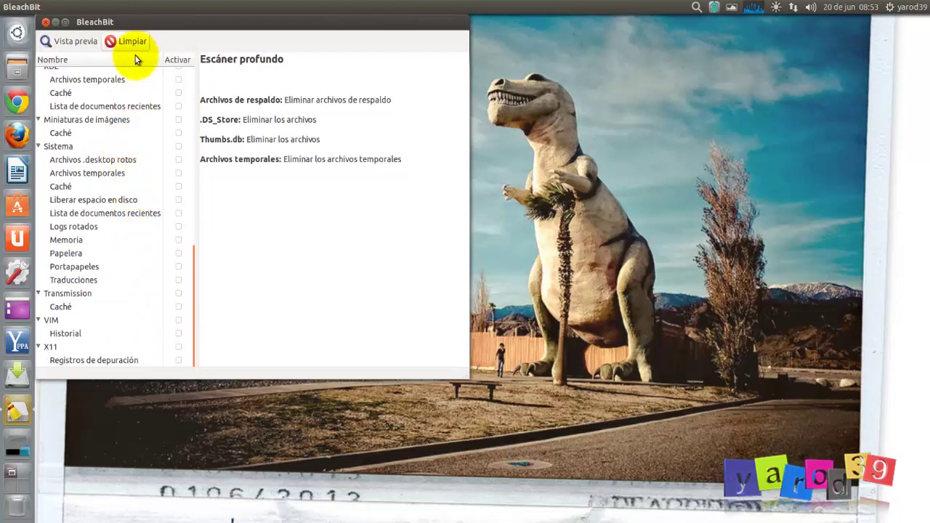
left_click_drag(197, 289, 191, 69)
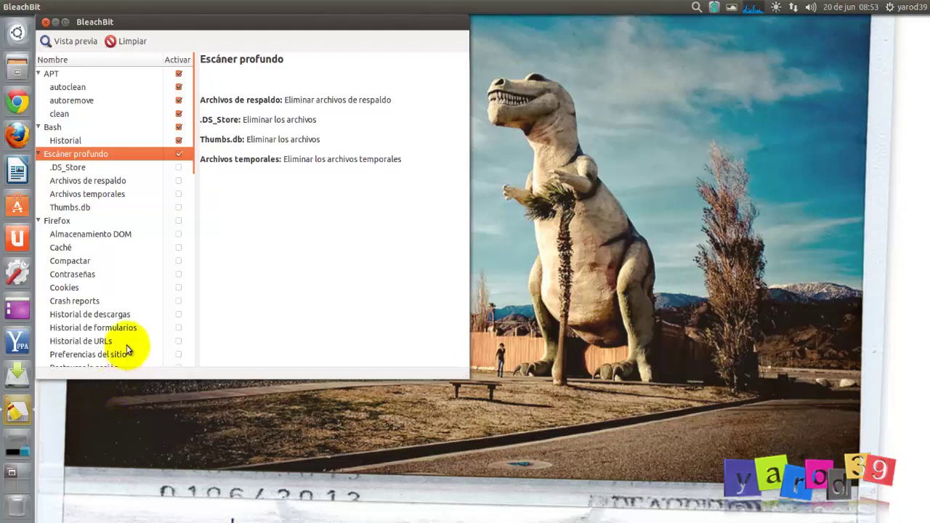
left_click(46, 24)
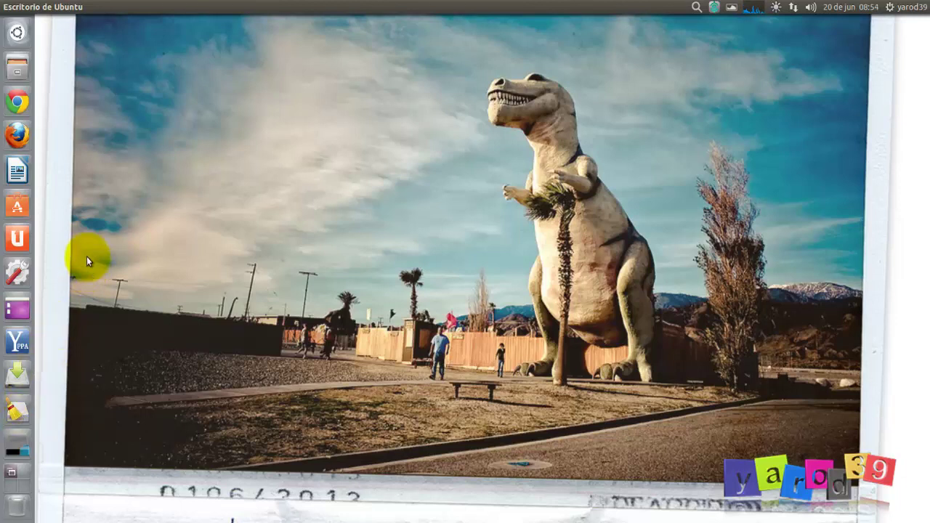
Step: Browse the recently used and installed applications in the Dash for the BleachBit entries, and close the Dash
left_click(16, 30)
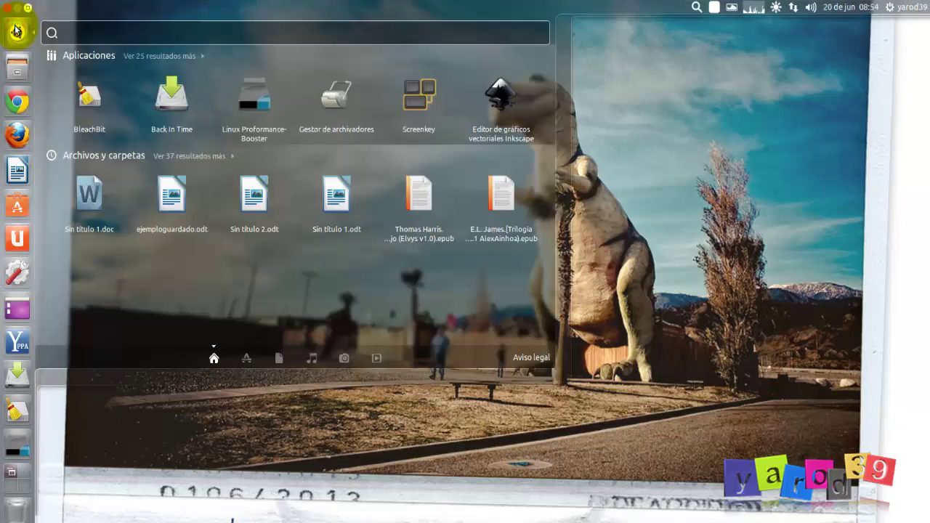
left_click(153, 58)
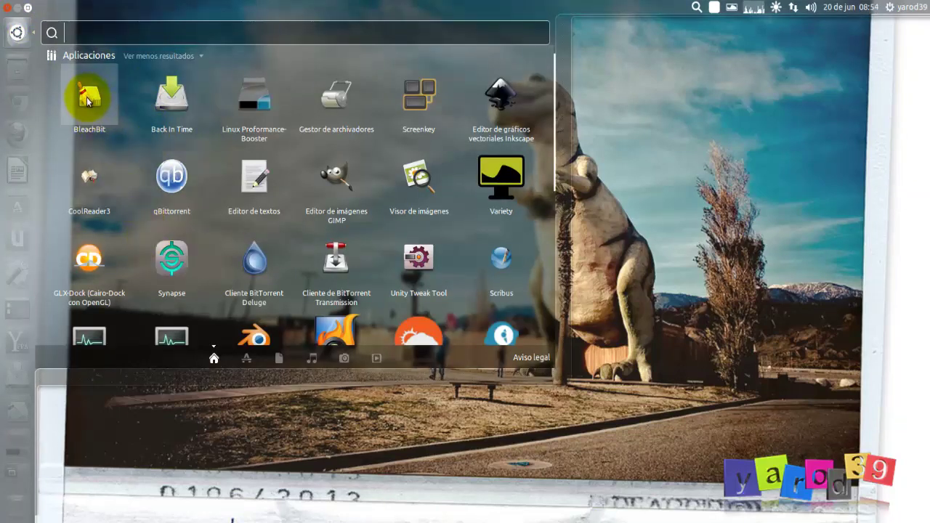
scroll(87, 100, "down", 5)
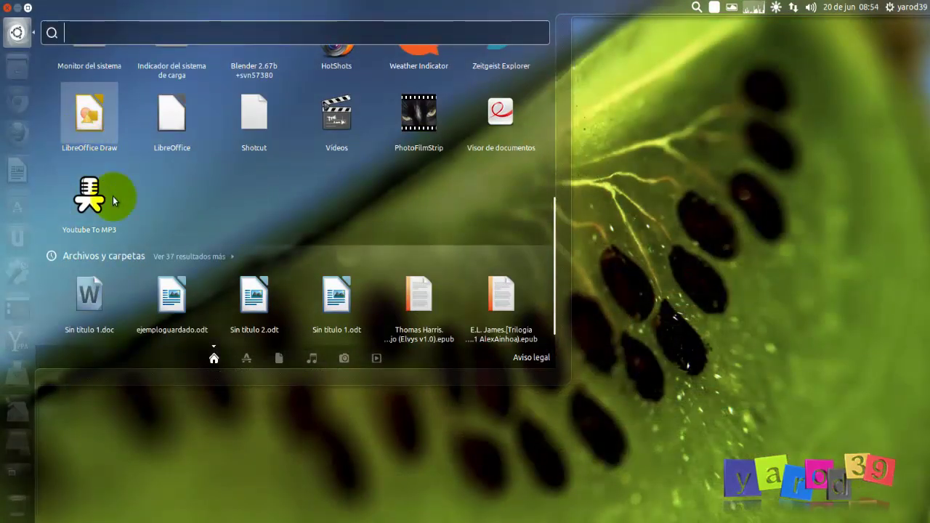
left_click(245, 359)
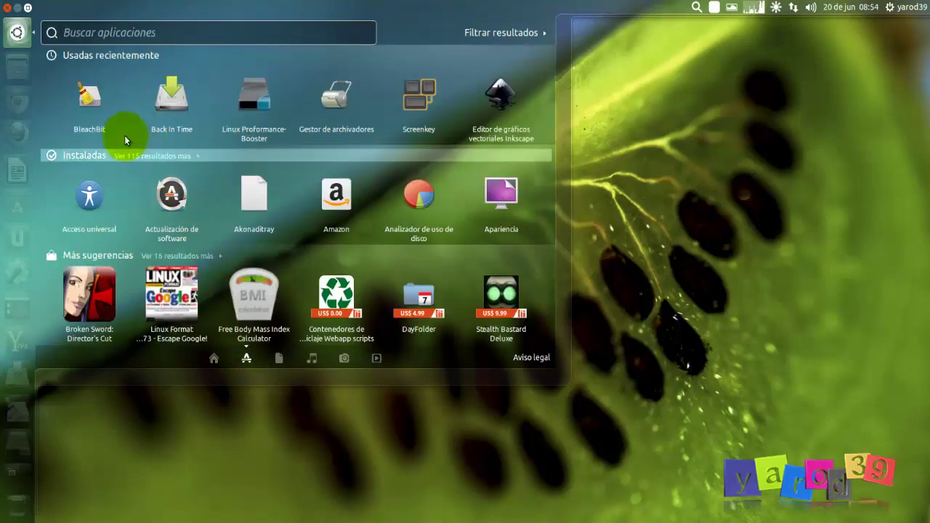
left_click(170, 157)
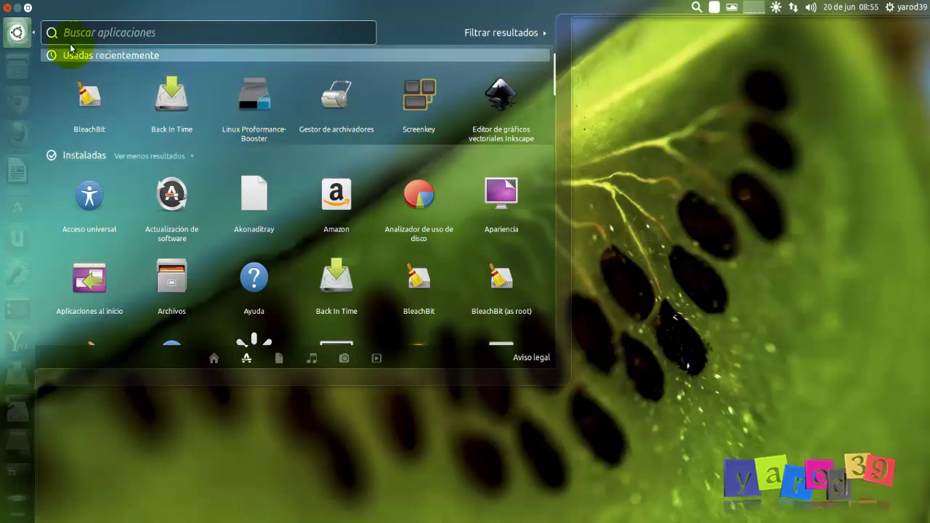
left_click(16, 33)
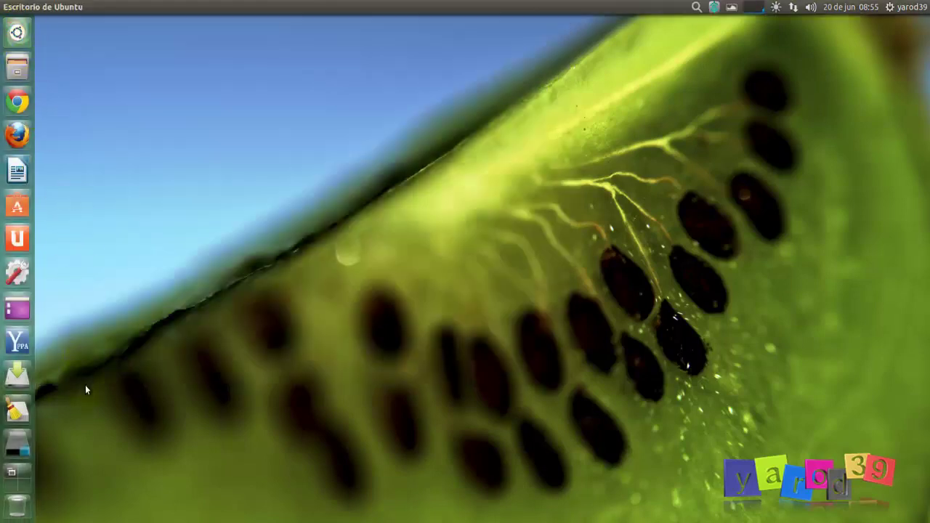
Step: Launch Linux Proformance-Booster in a terminal
left_click(19, 446)
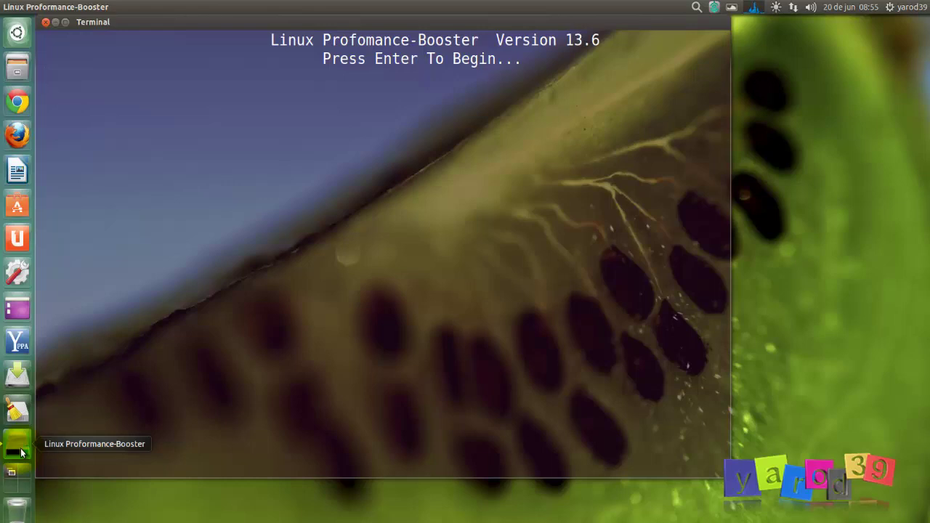
left_click(7, 451)
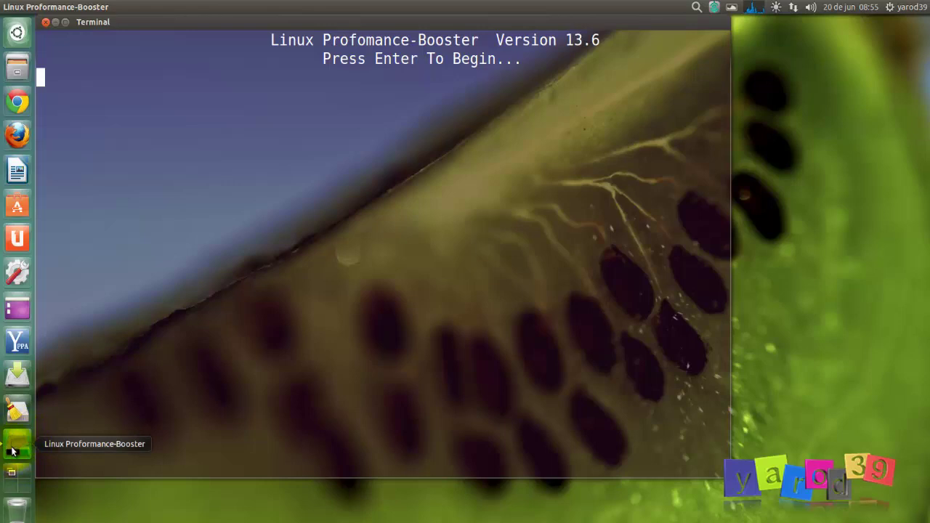